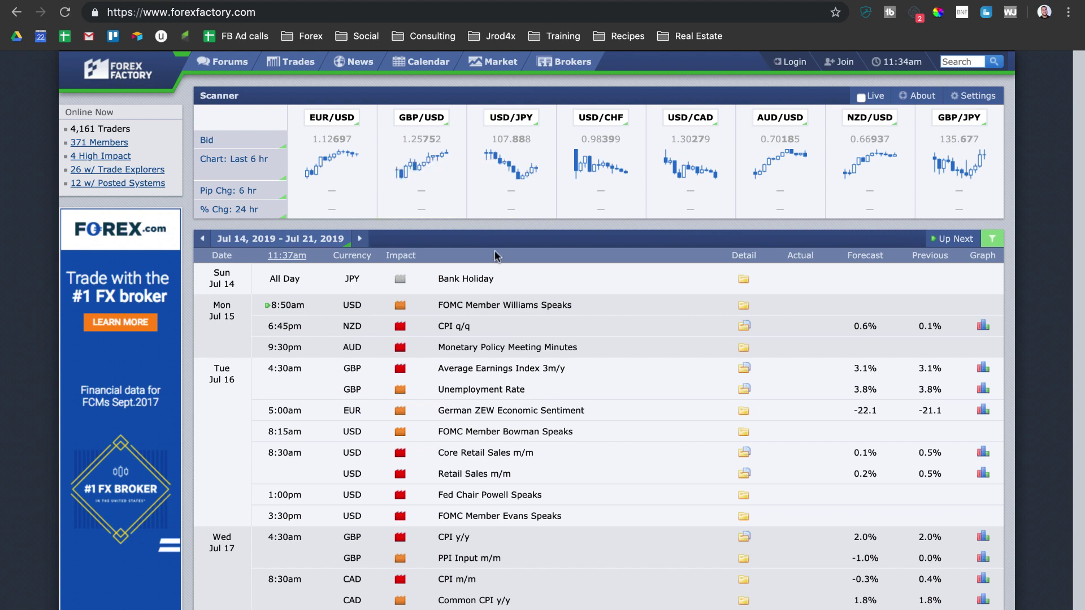
Step: Review the Jul 14–21, 2019 Forex Factory calendar events, then switch to the TradingView DXY chart
{"action": "scroll", "coordinate": [490, 243], "scroll_direction": "down", "scroll_amount": 2}
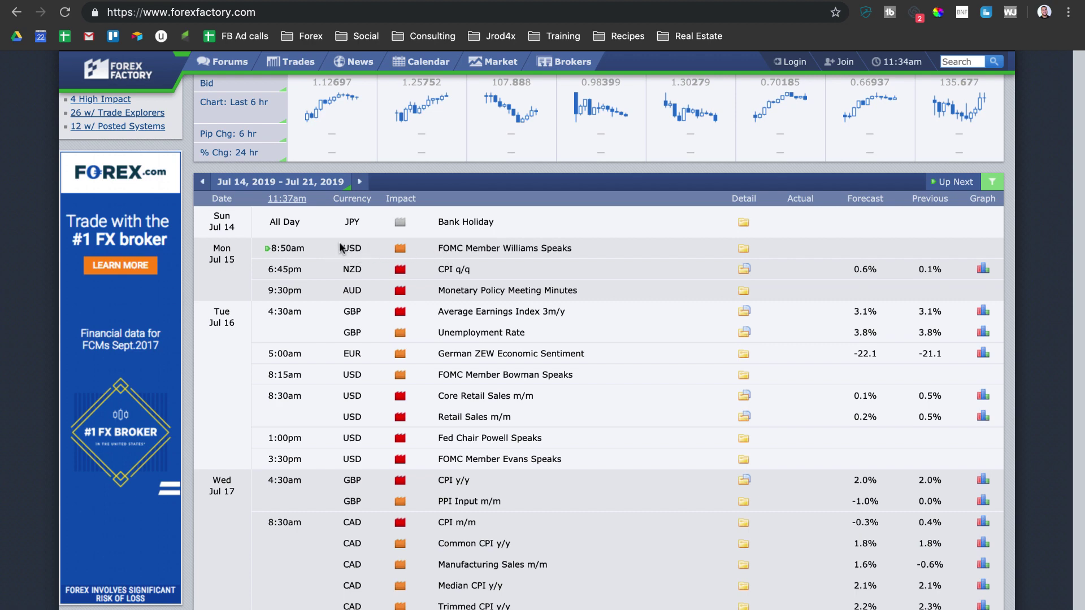
{"action": "scroll", "coordinate": [345, 247], "scroll_direction": "down", "scroll_amount": 1}
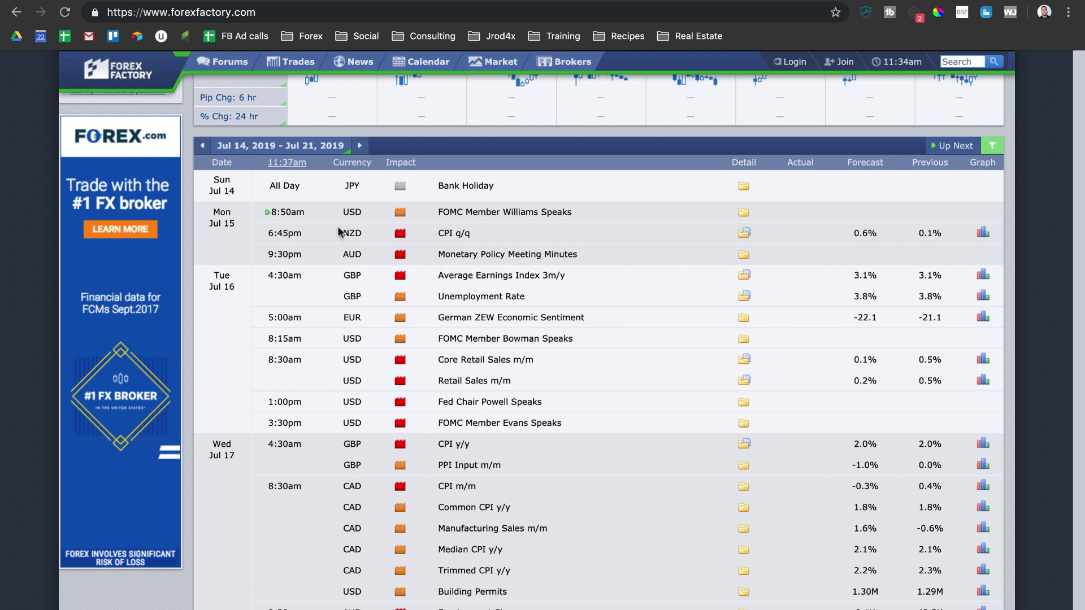
{"action": "scroll", "coordinate": [369, 225], "scroll_direction": "down", "scroll_amount": 1}
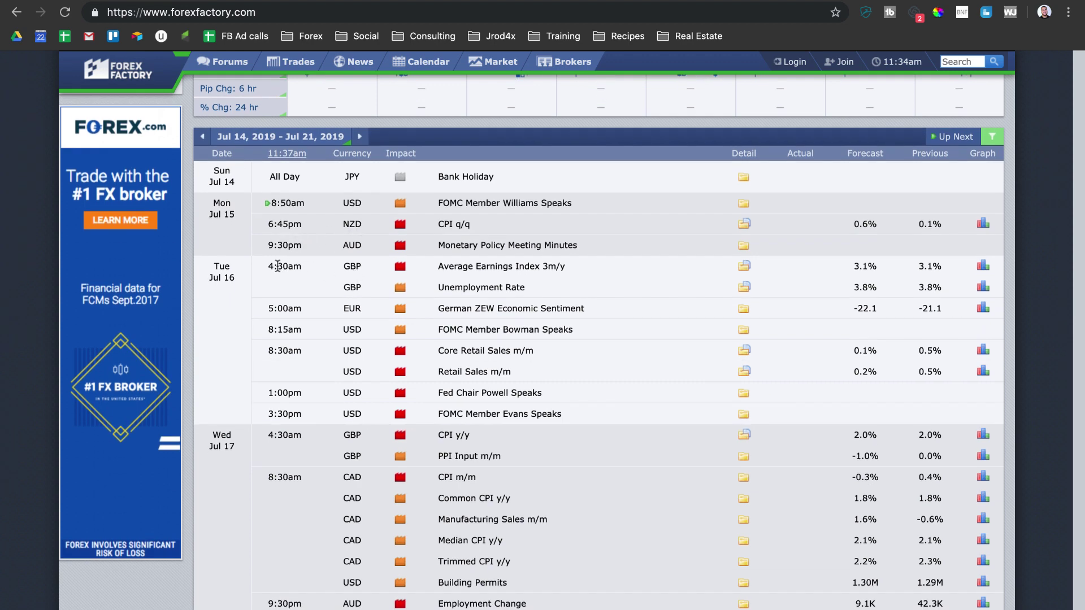
{"action": "scroll", "coordinate": [314, 264], "scroll_direction": "down", "scroll_amount": 2}
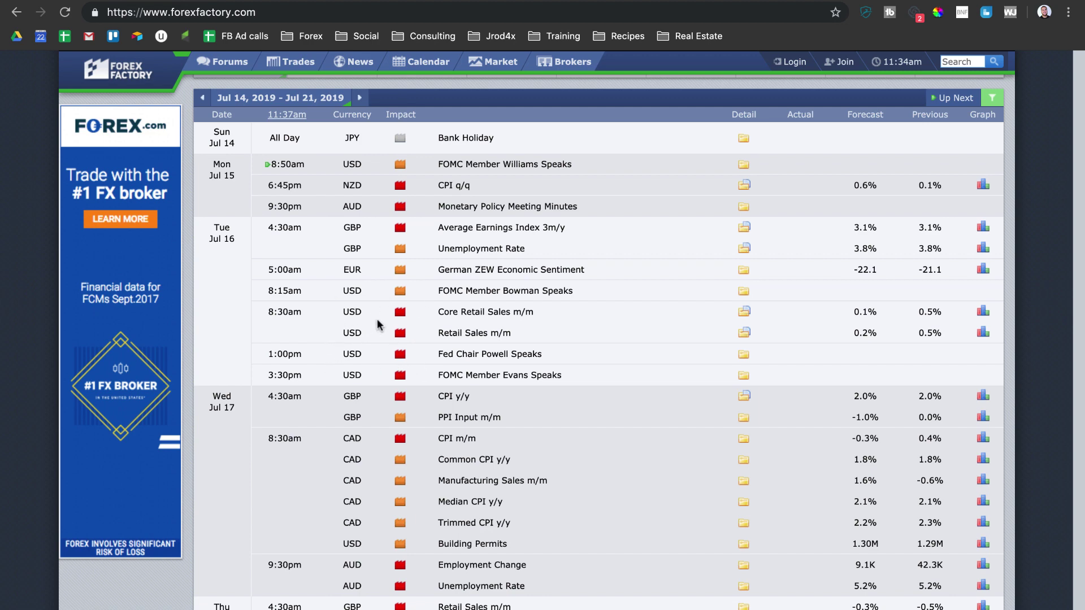
{"action": "scroll", "coordinate": [385, 323], "scroll_direction": "down", "scroll_amount": 2}
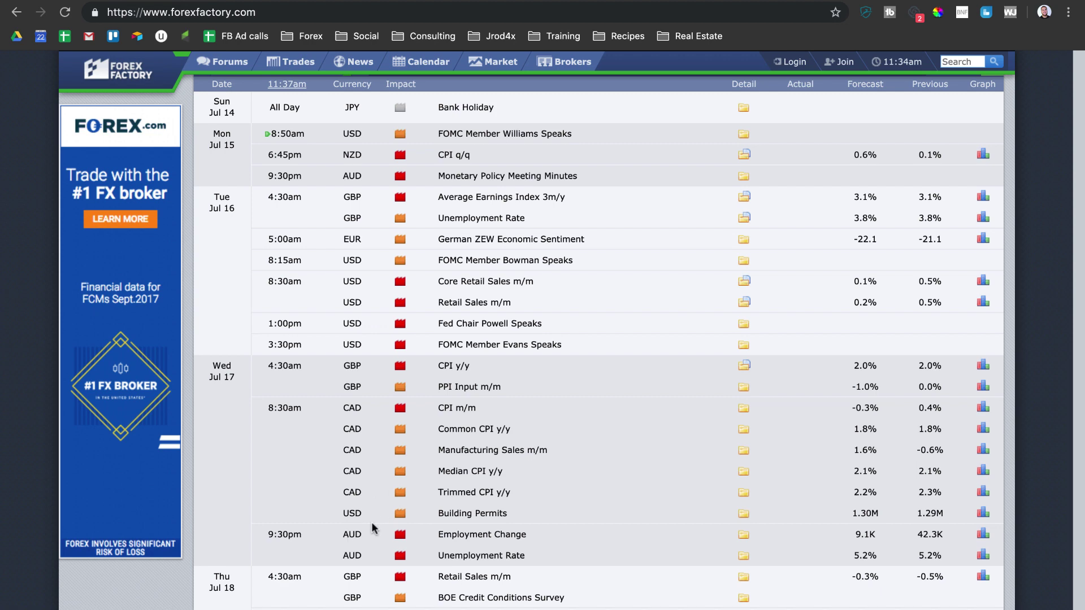
{"action": "scroll", "coordinate": [372, 525], "scroll_direction": "down", "scroll_amount": 4}
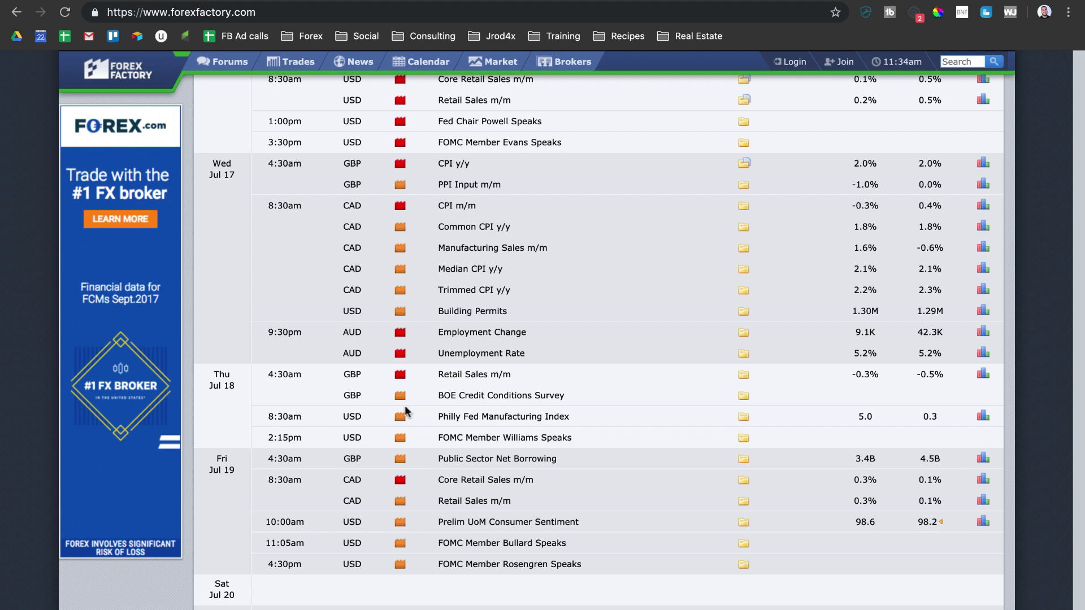
{"action": "scroll", "coordinate": [389, 398], "scroll_direction": "down", "scroll_amount": 1}
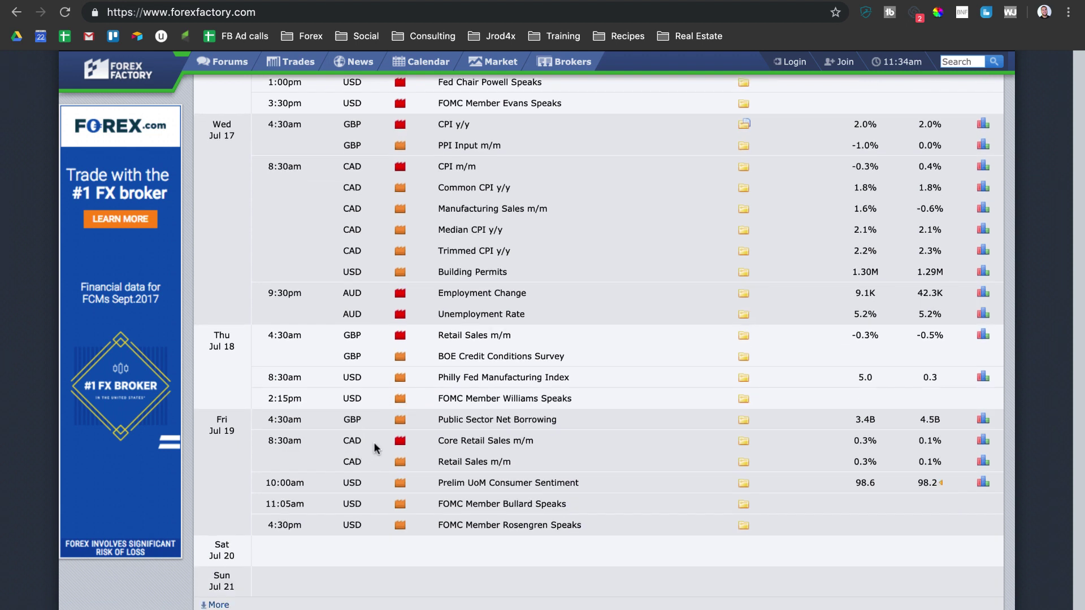
{"action": "scroll", "coordinate": [377, 444], "scroll_direction": "up", "scroll_amount": 5}
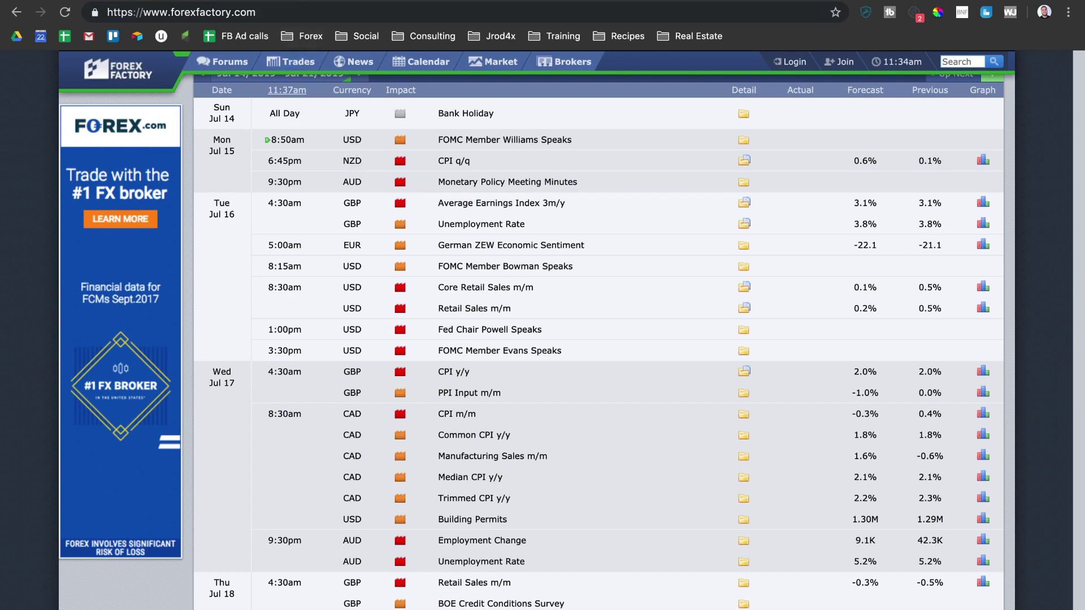
{"action": "key", "text": "ctrl+Tab"}
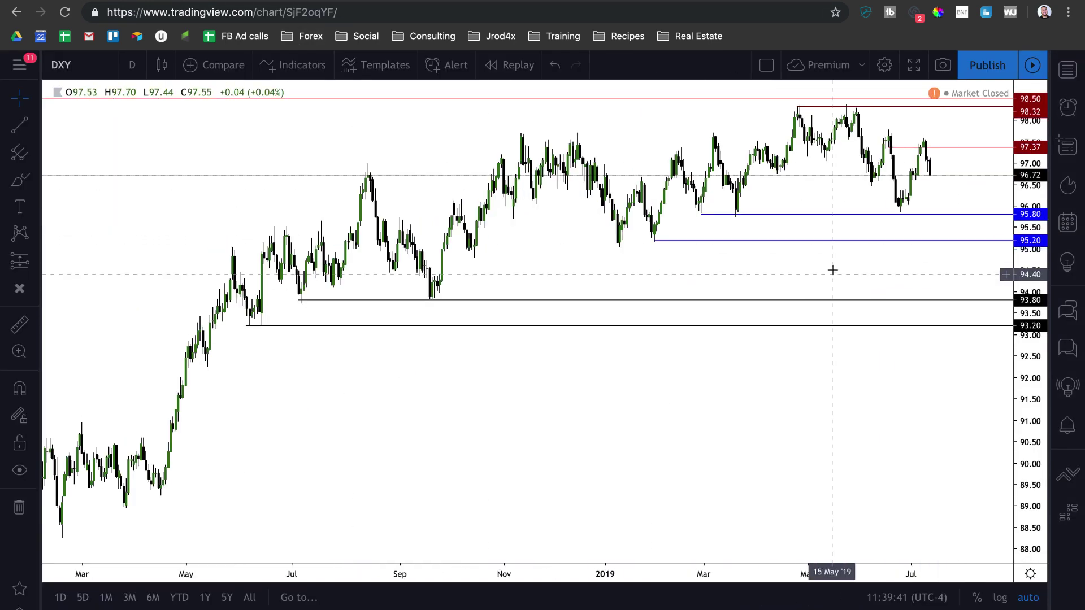
Step: Zoom the DXY daily chart to review its levels from 98.50 down to 93.20, then open the watchlist
{"action": "scroll", "coordinate": [832, 270], "scroll_direction": "up", "scroll_amount": 5}
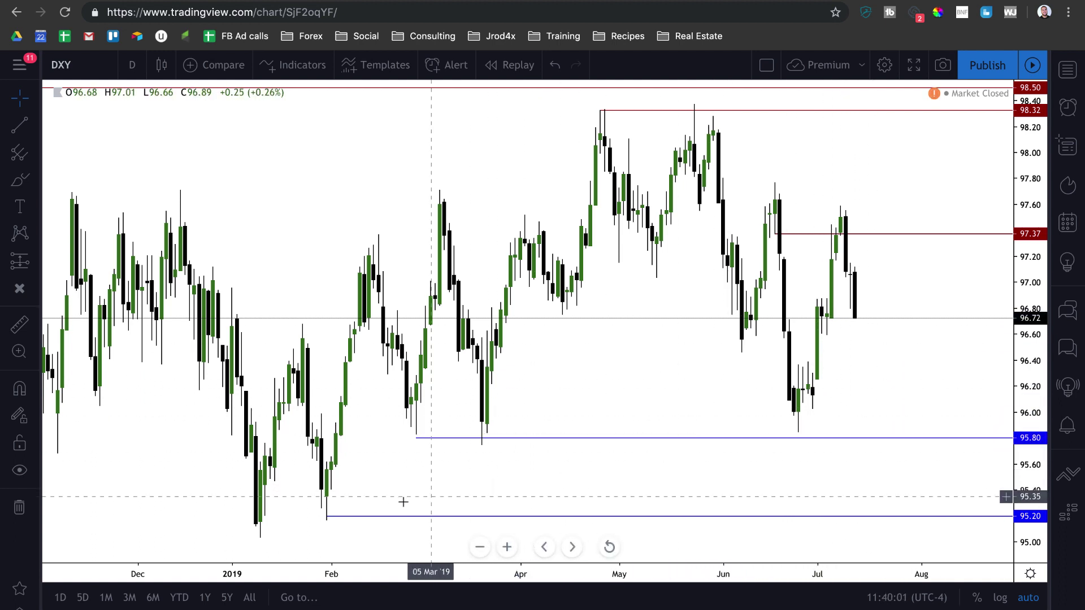
{"action": "scroll", "coordinate": [351, 512], "scroll_direction": "down", "scroll_amount": 2}
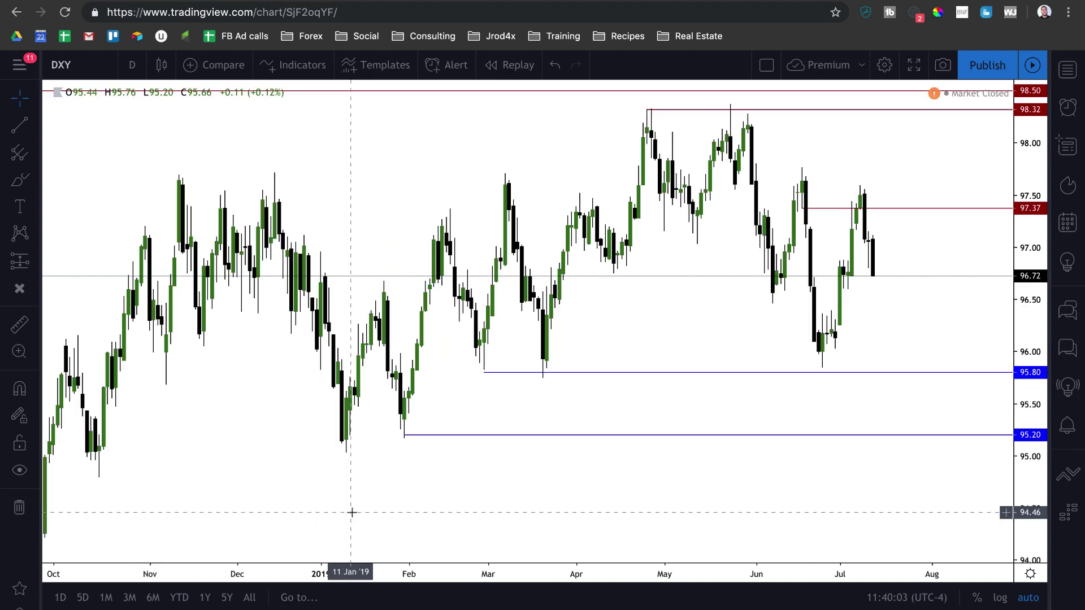
{"action": "scroll", "coordinate": [352, 513], "scroll_direction": "down", "scroll_amount": 4}
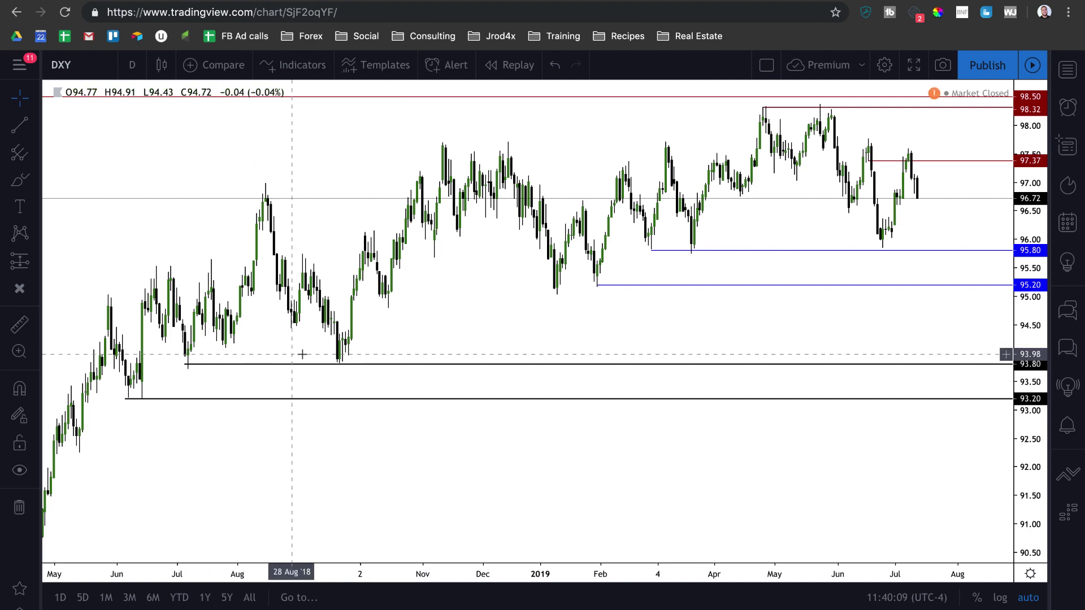
{"action": "scroll", "coordinate": [432, 356], "scroll_direction": "up", "scroll_amount": 2}
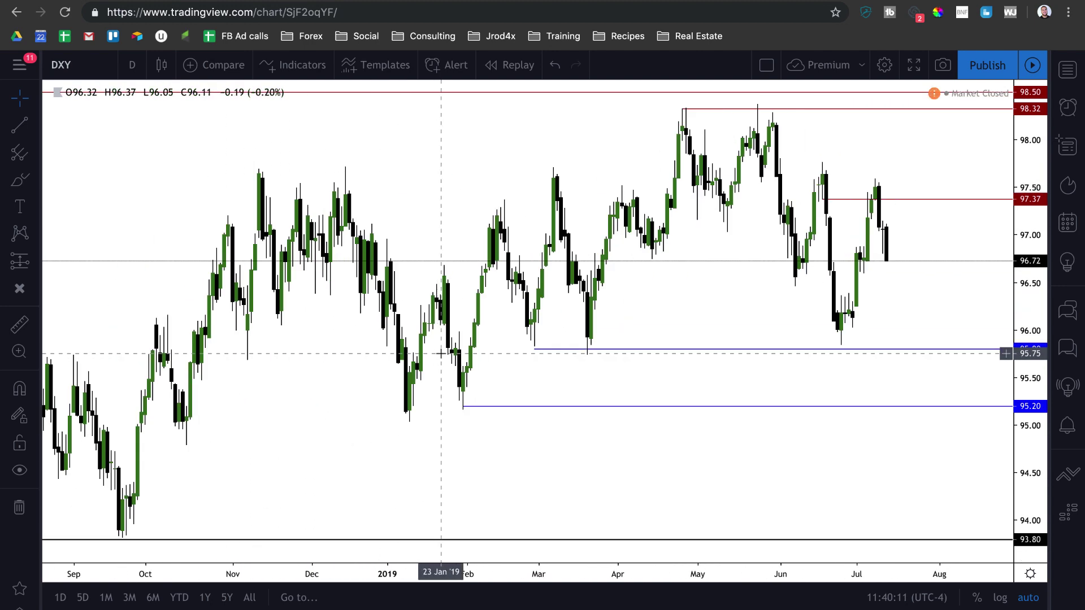
{"action": "scroll", "coordinate": [441, 354], "scroll_direction": "up", "scroll_amount": 1}
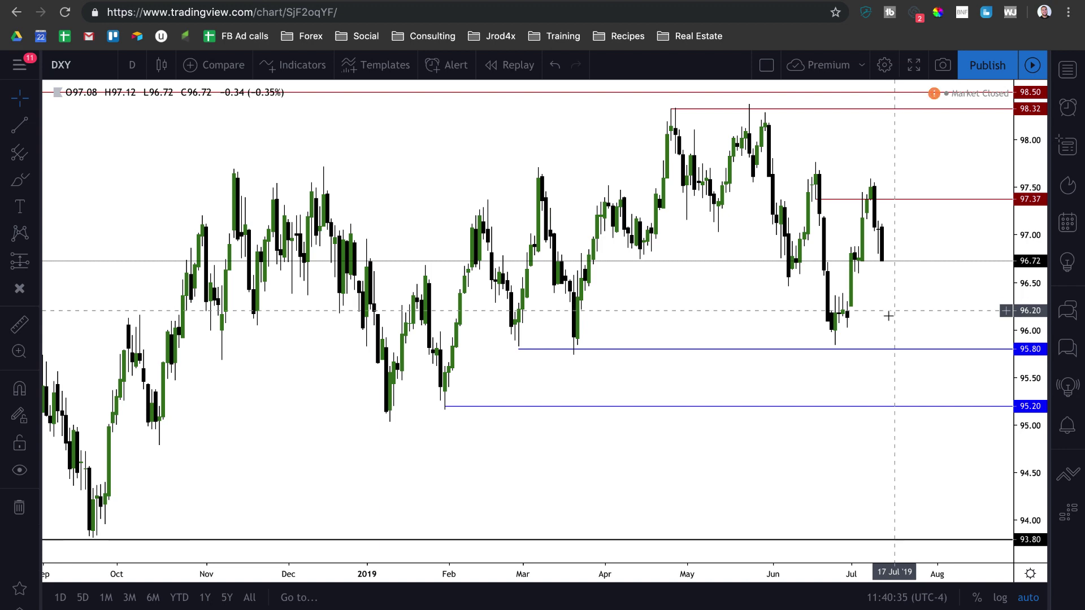
{"action": "left_click", "coordinate": [1068, 69]}
Step: Show the EURUSD daily chart without the OANDA ad and review levels 1.14488, 1.14000, 1.11100
{"action": "left_click", "coordinate": [960, 126]}
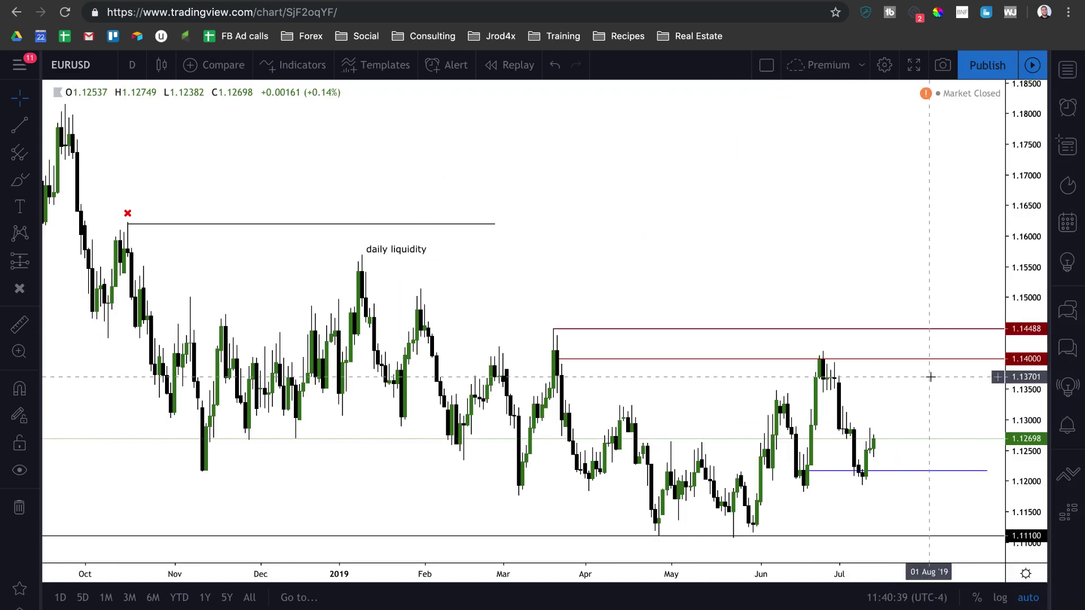
{"action": "scroll", "coordinate": [808, 425], "scroll_direction": "up", "scroll_amount": 1}
{"action": "scroll", "coordinate": [808, 426], "scroll_direction": "up", "scroll_amount": 1}
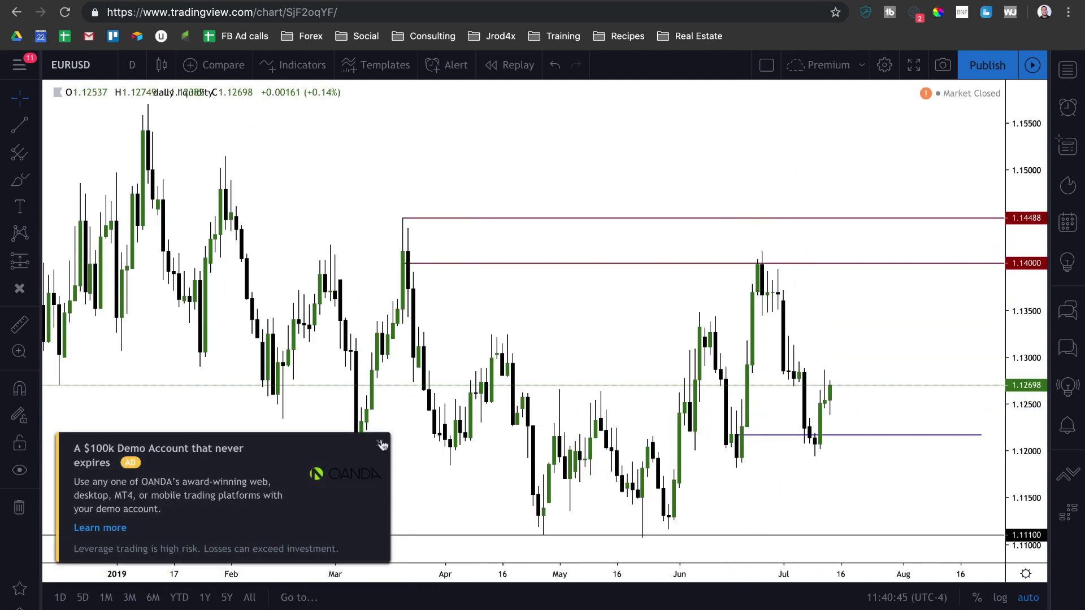
{"action": "left_click", "coordinate": [381, 447]}
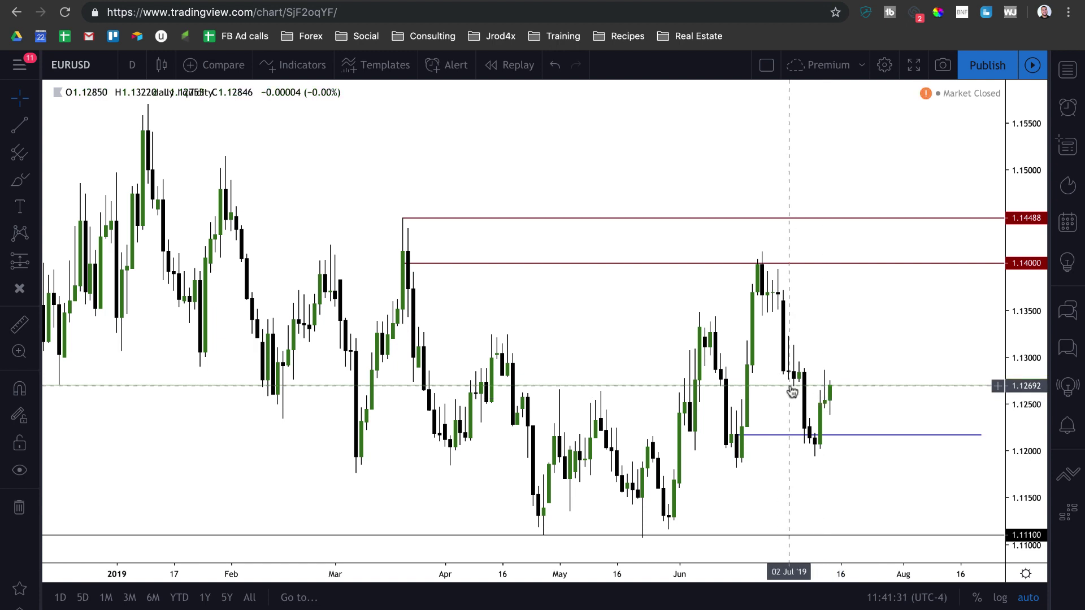
{"action": "left_click", "coordinate": [1068, 69]}
Step: Load the GBPUSD daily chart and zoom out to review levels 1.33600, 1.28900 and 1.27720
{"action": "key", "text": "Down"}
{"action": "left_click", "coordinate": [1068, 69]}
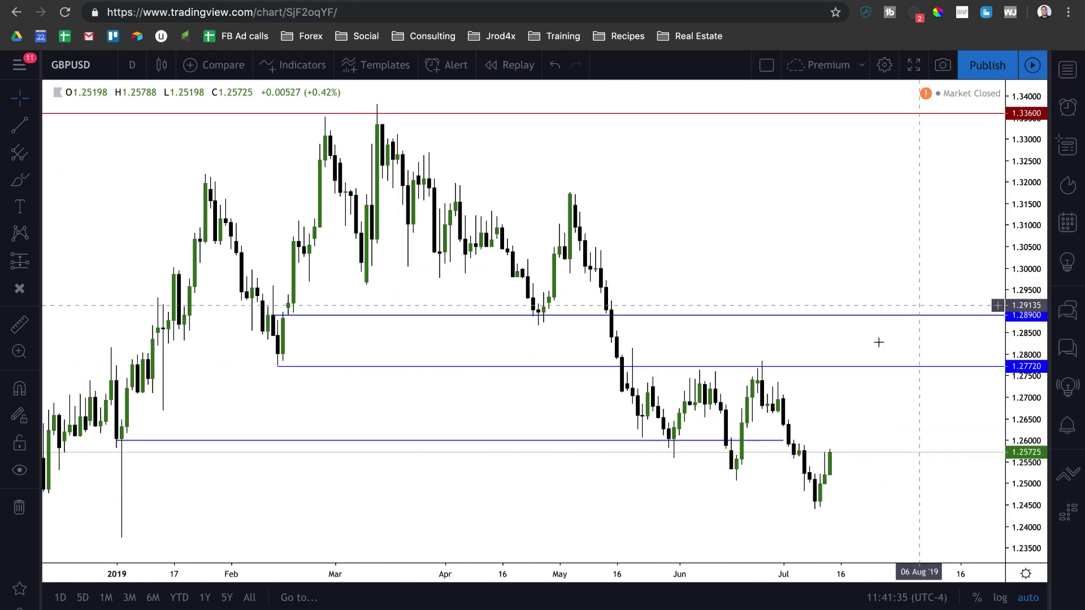
{"action": "scroll", "coordinate": [842, 391], "scroll_direction": "down", "scroll_amount": 2}
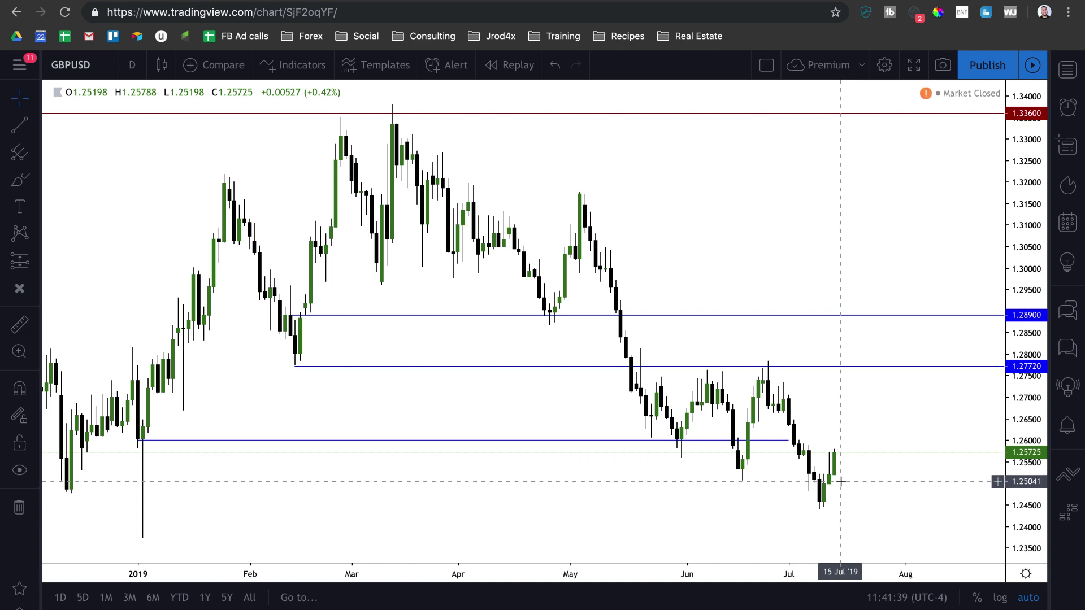
{"action": "scroll", "coordinate": [835, 479], "scroll_direction": "down", "scroll_amount": 2}
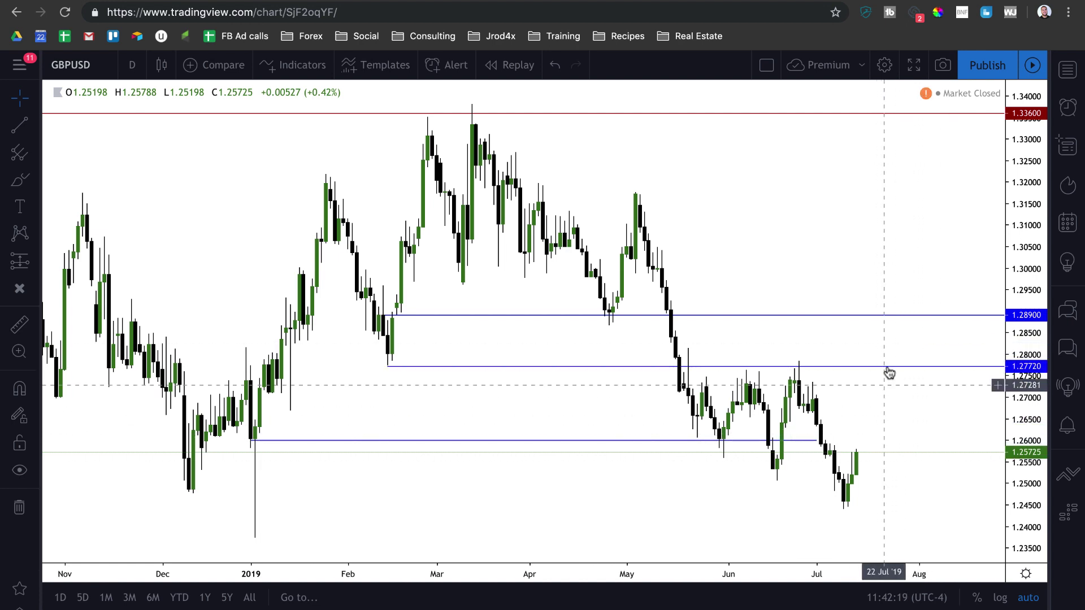
Step: Review the EURGBP daily chart's 0.90950, 0.88400, 0.86800, 0.84719 levels, then switch to USDCAD
{"action": "left_click", "coordinate": [1068, 70]}
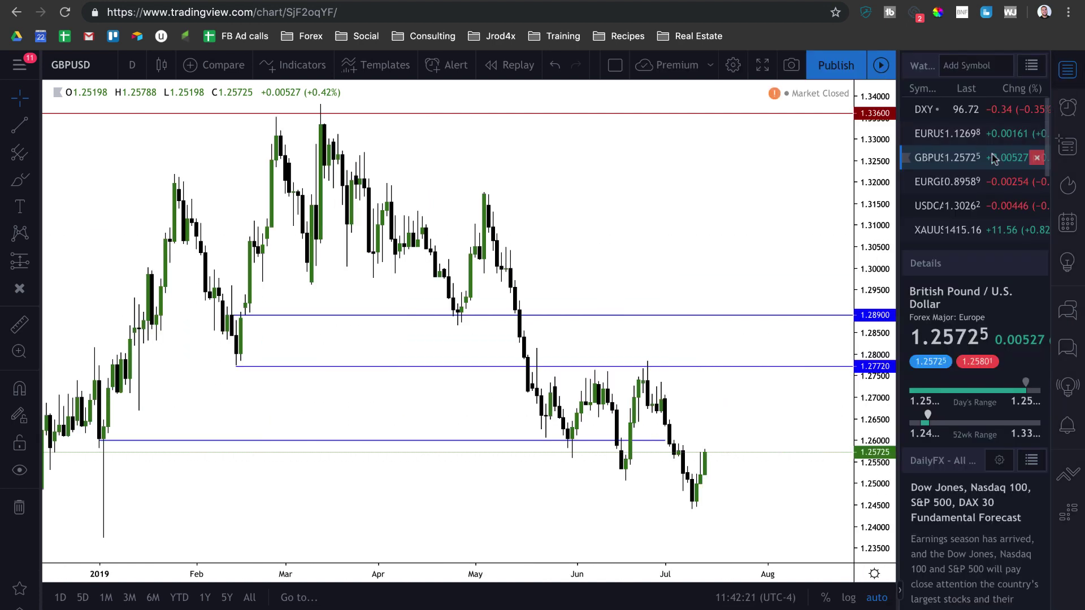
{"action": "left_click", "coordinate": [932, 245]}
{"action": "left_click", "coordinate": [1068, 70]}
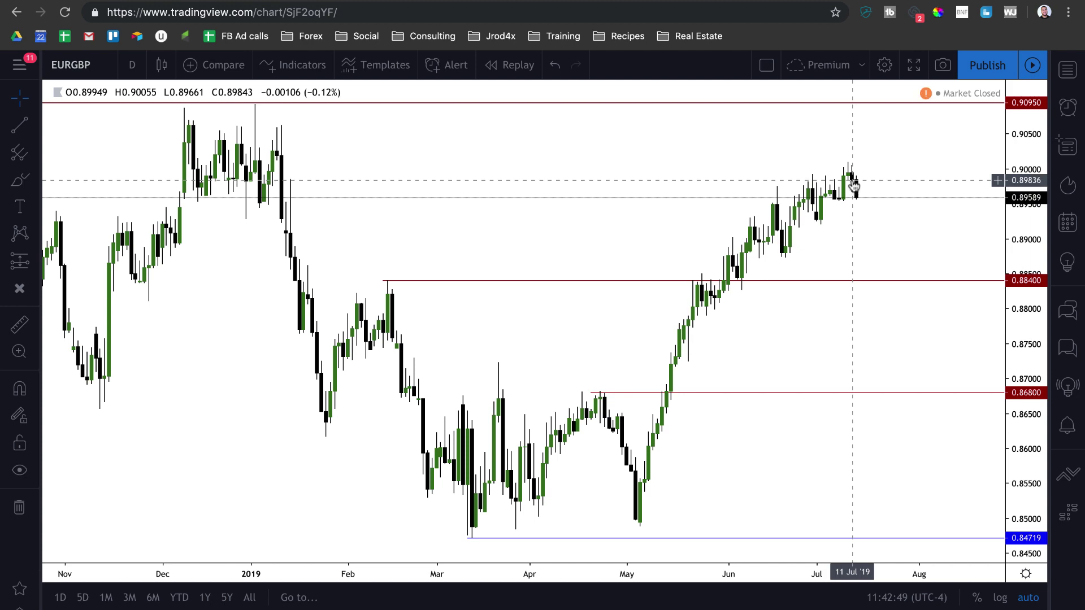
{"action": "left_click", "coordinate": [1068, 77]}
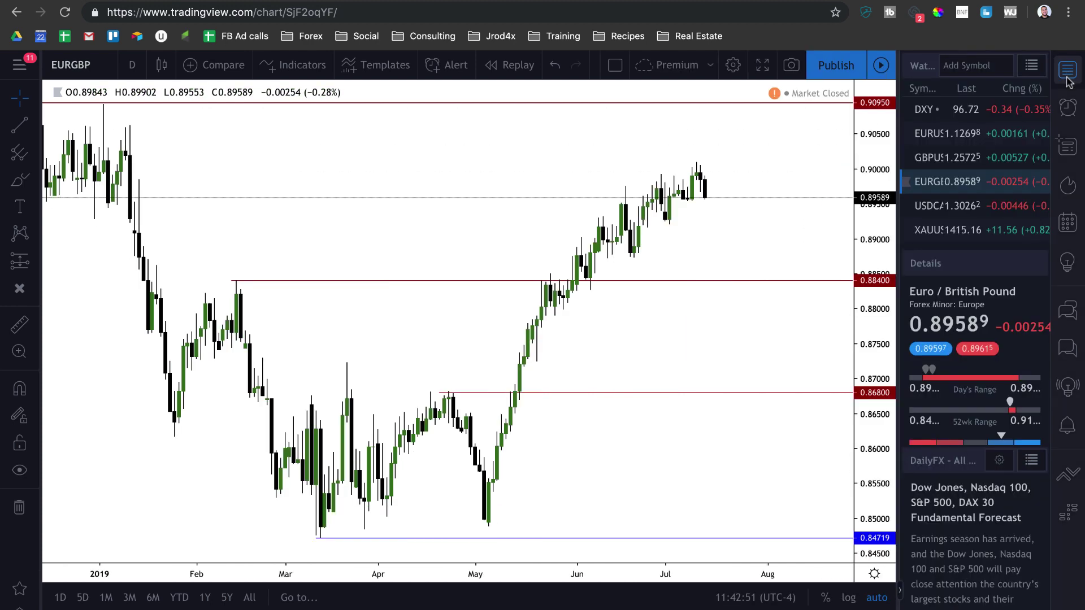
{"action": "left_click", "coordinate": [961, 206]}
Step: Review USDCAD's 1.35662 and 1.35203 levels and blue support line, dismissing the OANDA ad and upgrade offer
{"action": "left_click", "coordinate": [1067, 70]}
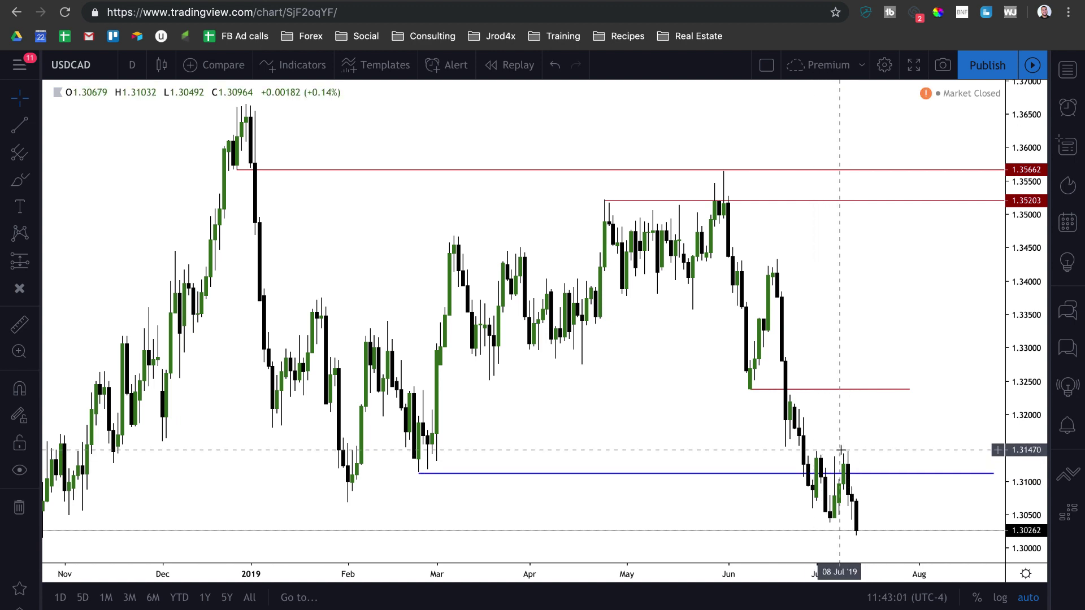
{"action": "left_click", "coordinate": [845, 473]}
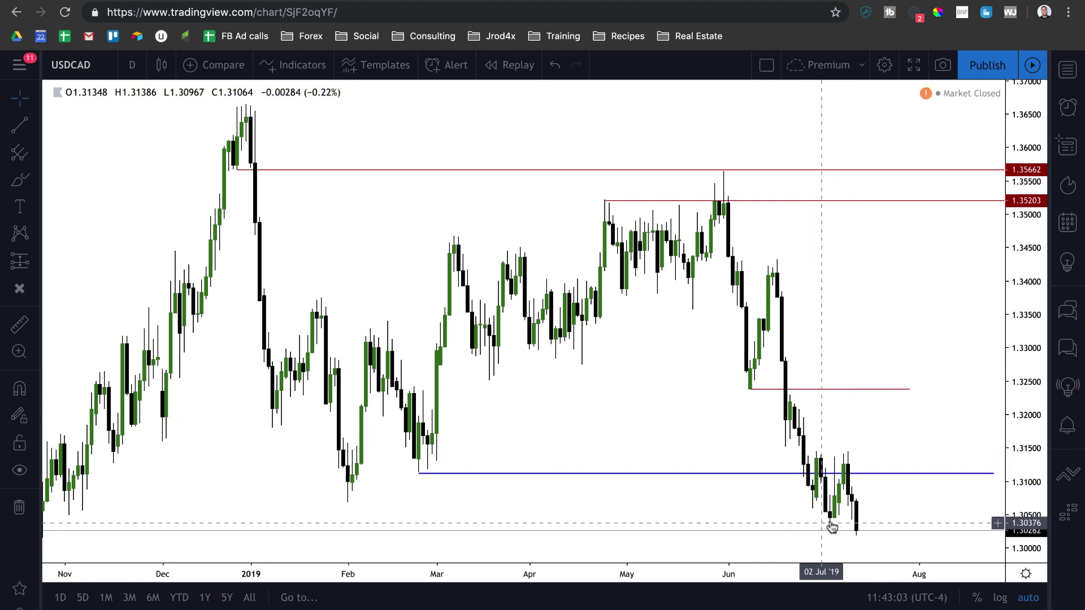
{"action": "scroll", "coordinate": [836, 521], "scroll_direction": "down", "scroll_amount": 3}
{"action": "scroll", "coordinate": [835, 521], "scroll_direction": "up", "scroll_amount": 1}
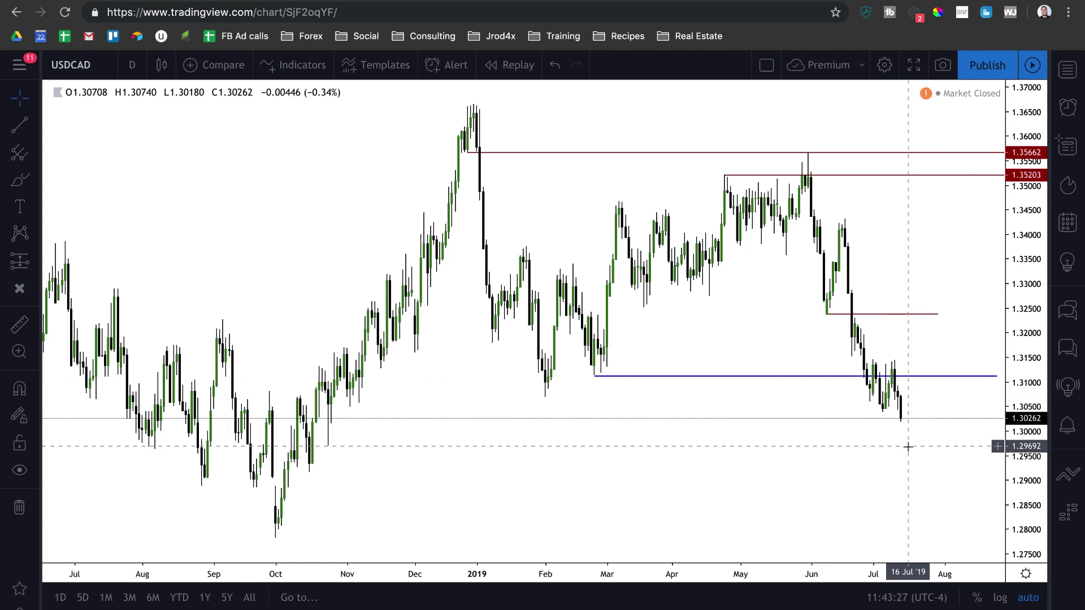
{"action": "scroll", "coordinate": [908, 447], "scroll_direction": "up", "scroll_amount": 6}
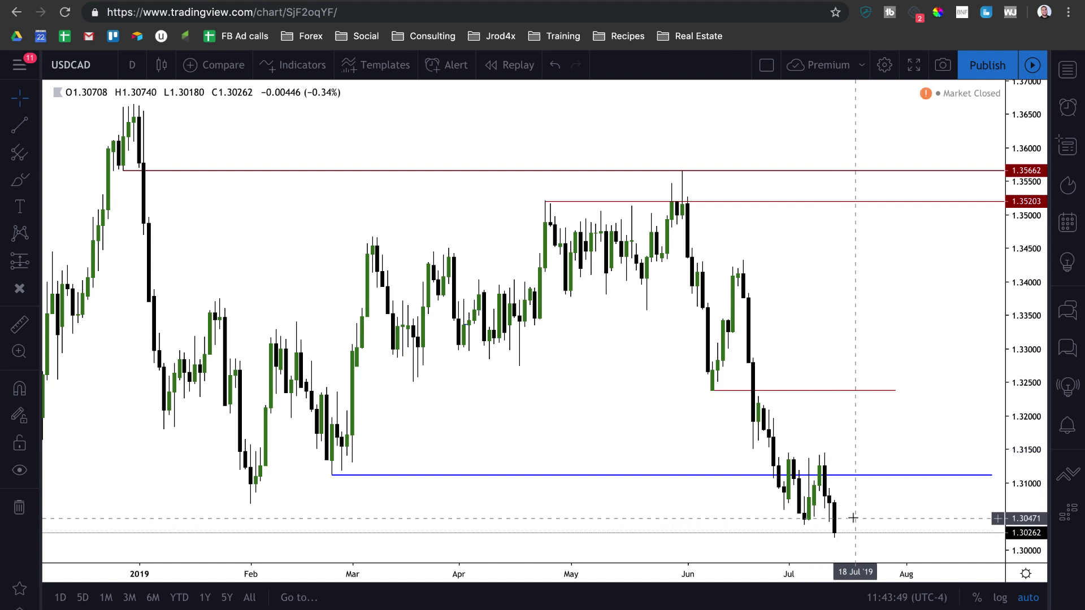
{"action": "scroll", "coordinate": [848, 507], "scroll_direction": "down", "scroll_amount": 5}
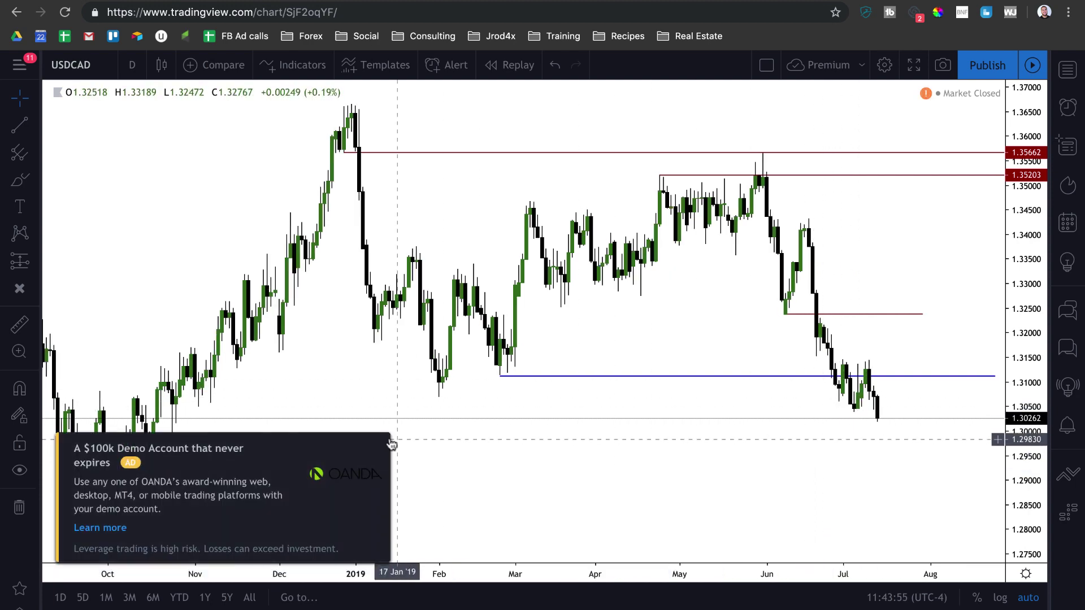
{"action": "left_click", "coordinate": [380, 474]}
{"action": "left_click", "coordinate": [397, 463]}
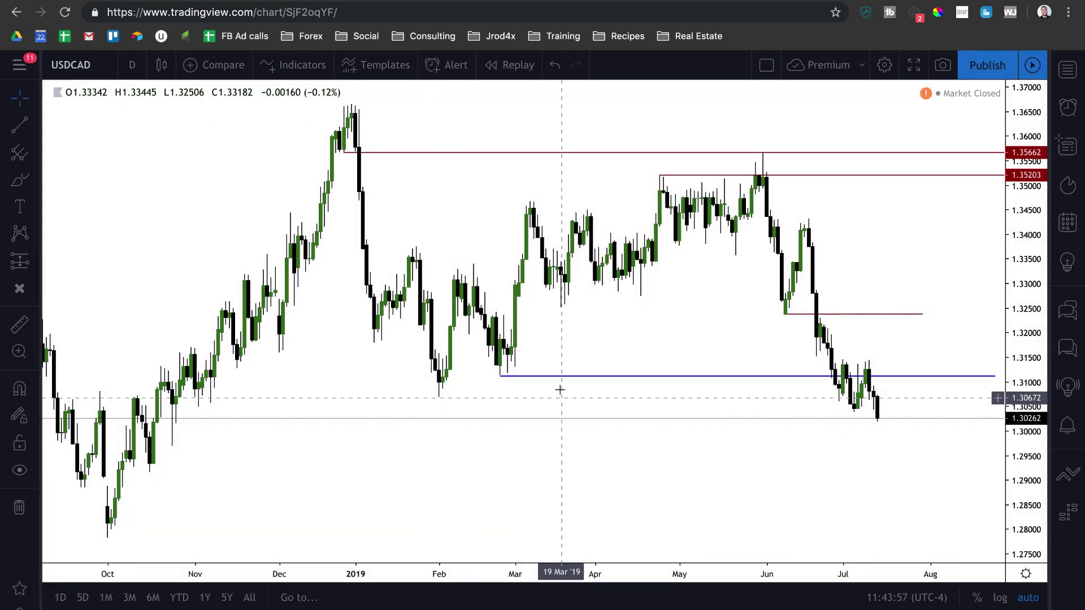